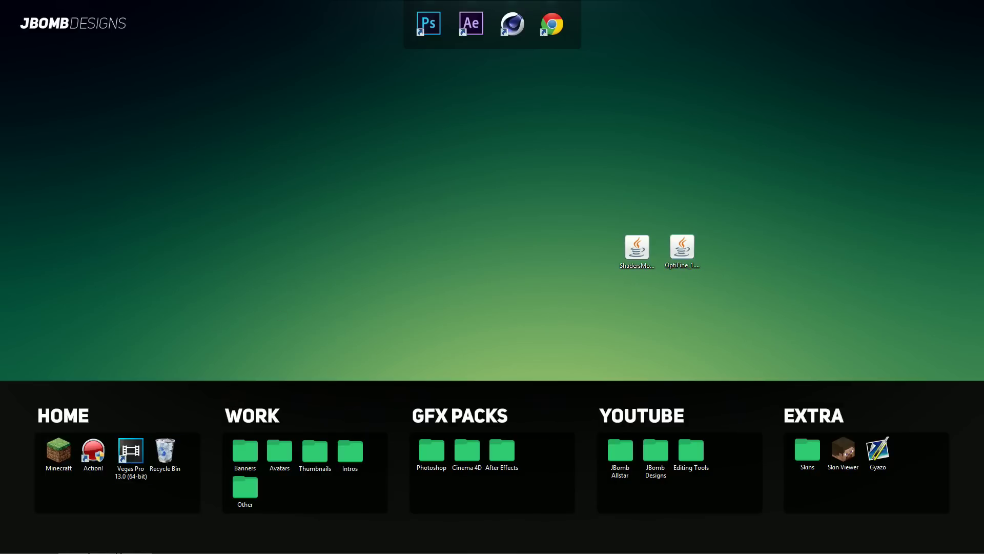
Step: Switch to Chrome and open the download page for the ShadersMod v2.4.8 installer for Minecraft 1.8 from the Minecraft Forum thread
{"action": "left_click", "coordinate": [73, 543]}
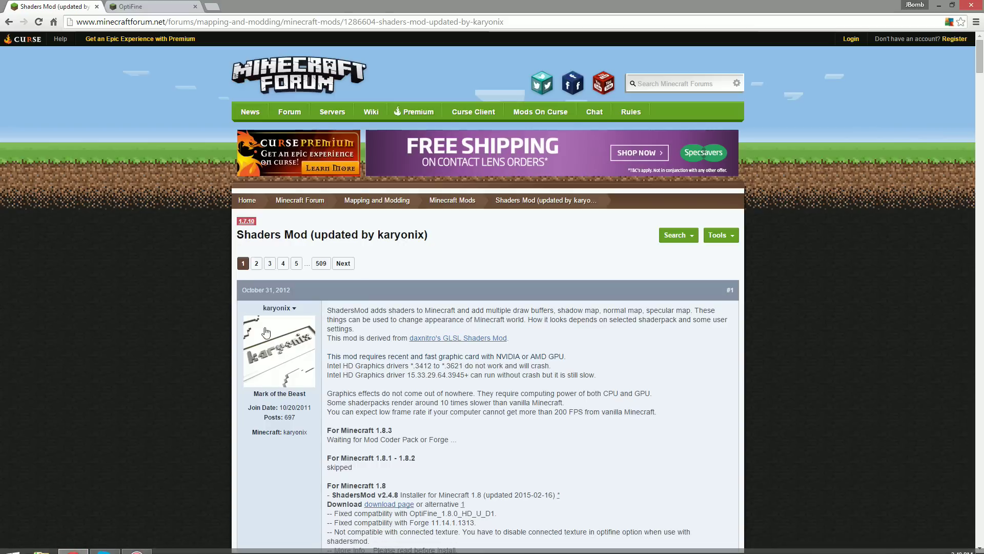
{"action": "left_click", "coordinate": [123, 6]}
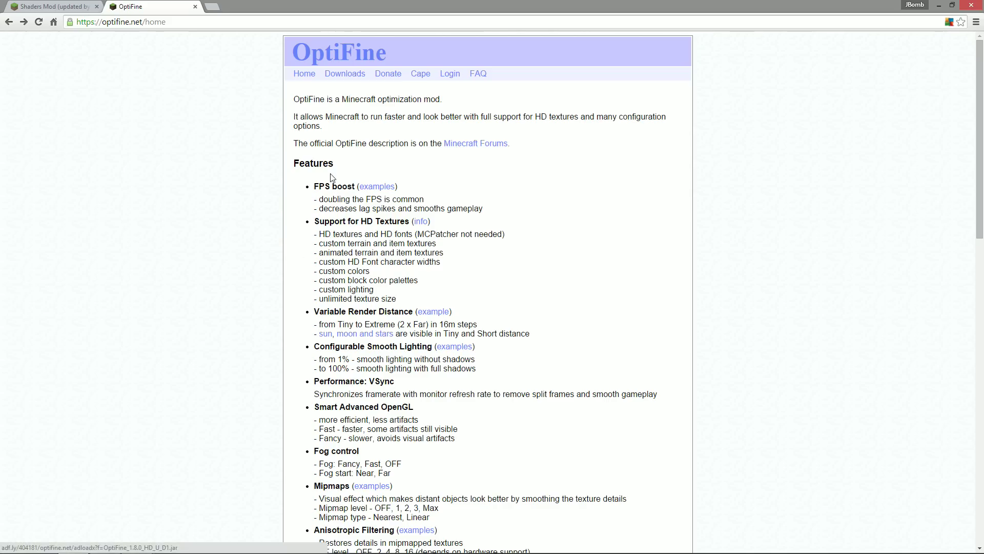
{"action": "left_click", "coordinate": [57, 6]}
{"action": "scroll", "coordinate": [348, 290], "scroll_direction": "down", "scroll_amount": 2}
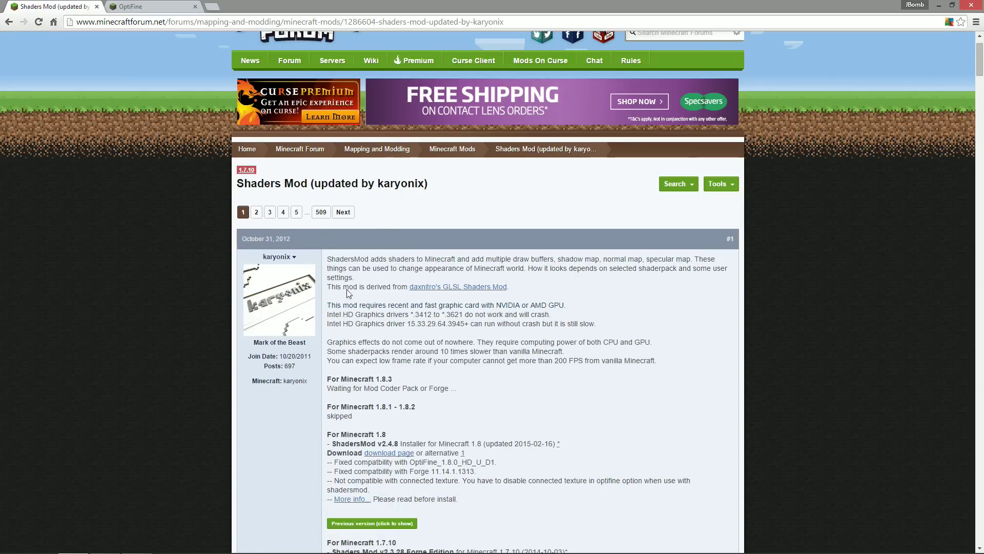
{"action": "scroll", "coordinate": [347, 289], "scroll_direction": "down", "scroll_amount": 1}
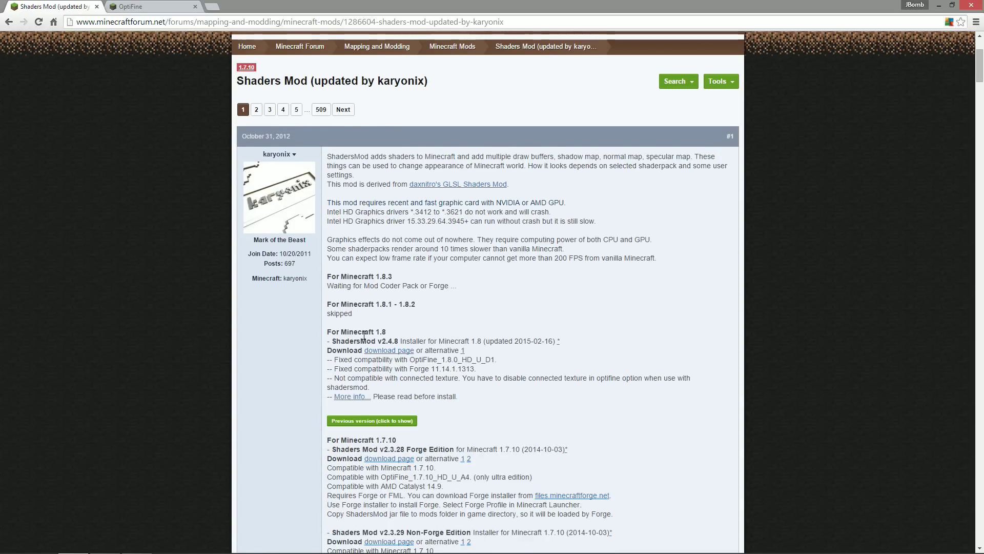
{"action": "left_click_drag", "start_coordinate": [374, 331], "coordinate": [385, 331]}
{"action": "left_click", "coordinate": [398, 352]}
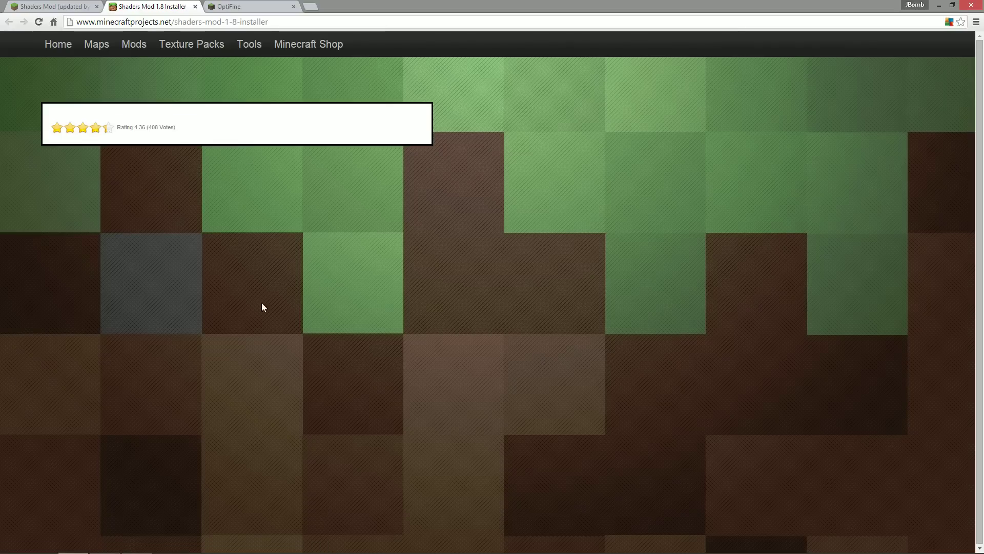
Step: Check the compatible OptiFine version in the forum thread and open the OptiFine 1.8.0 HD U D1 download on the OptiFine site
{"action": "left_click", "coordinate": [54, 6]}
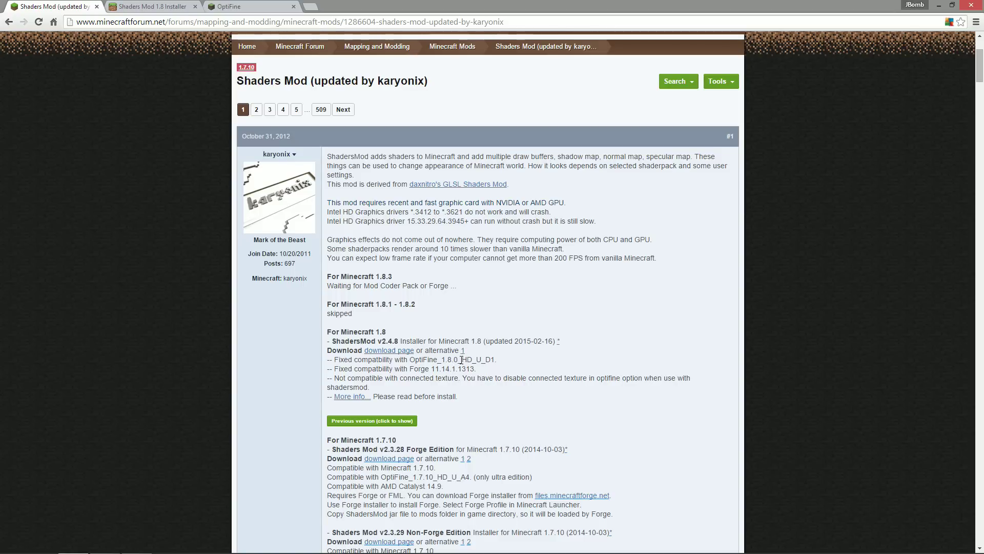
{"action": "left_click_drag", "start_coordinate": [462, 359], "coordinate": [495, 359]}
{"action": "left_click", "coordinate": [227, 6]}
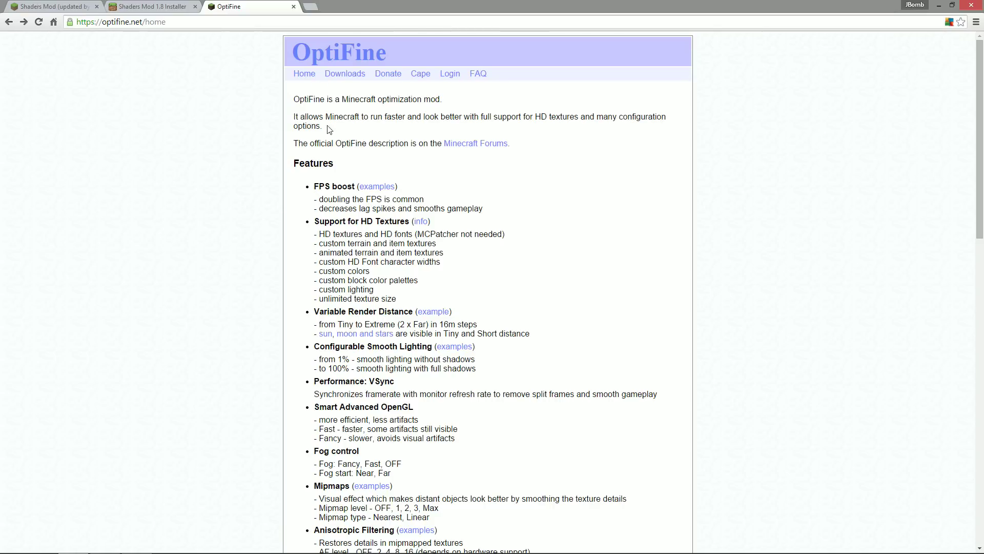
{"action": "left_click", "coordinate": [342, 79]}
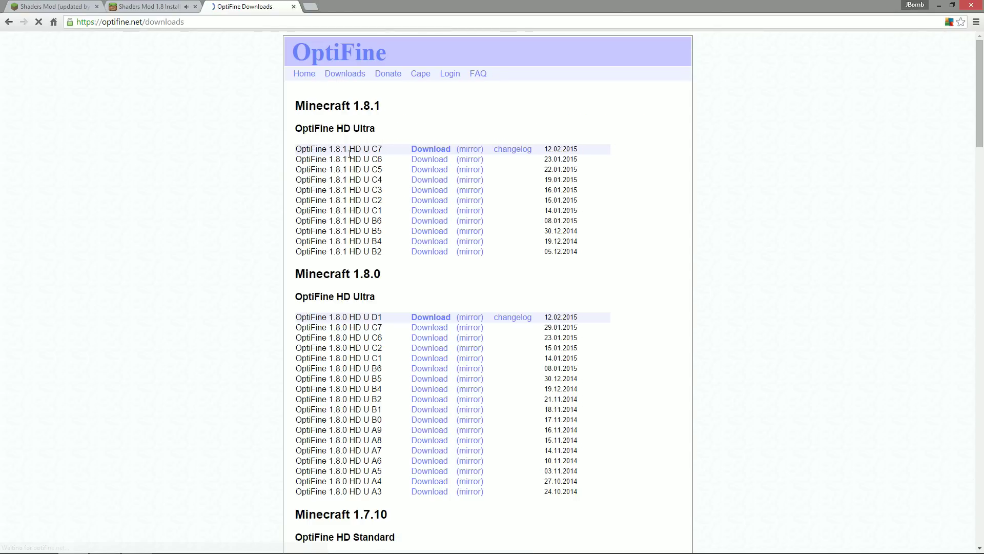
{"action": "scroll", "coordinate": [381, 211], "scroll_direction": "down", "scroll_amount": 1}
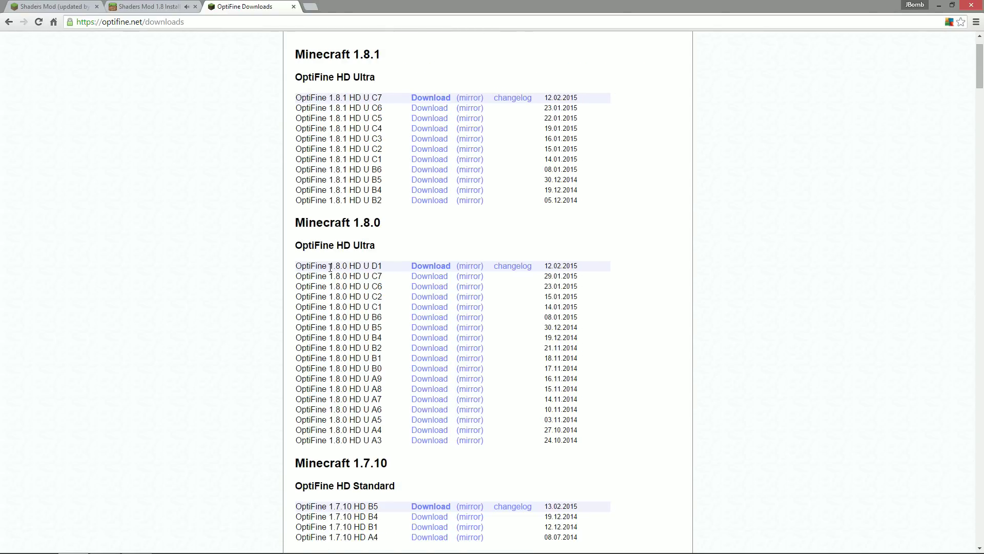
{"action": "left_click_drag", "start_coordinate": [358, 266], "coordinate": [379, 265]}
{"action": "left_click", "coordinate": [439, 265]}
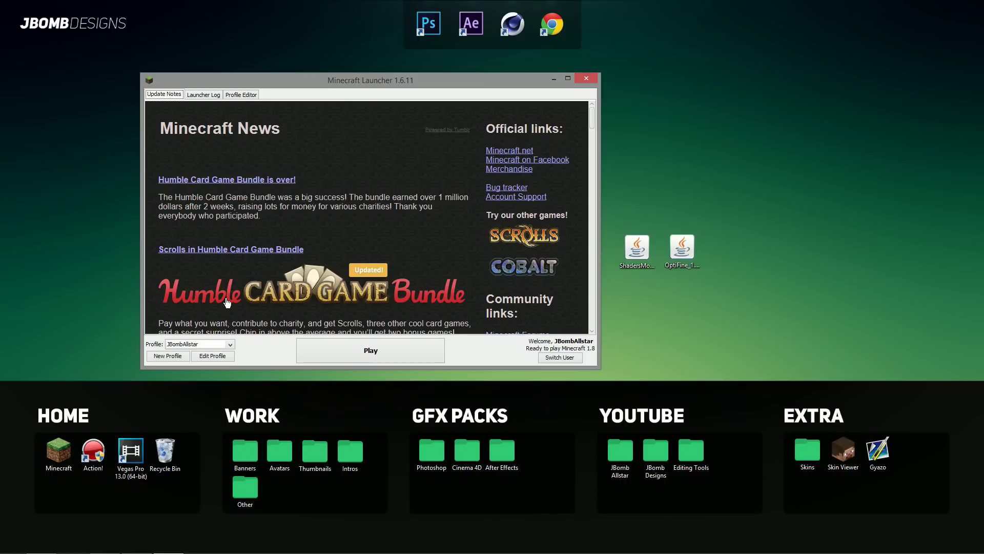
Step: Set the Minecraft Launcher profile to use version release 1.8 and save the profile
{"action": "left_click", "coordinate": [206, 356]}
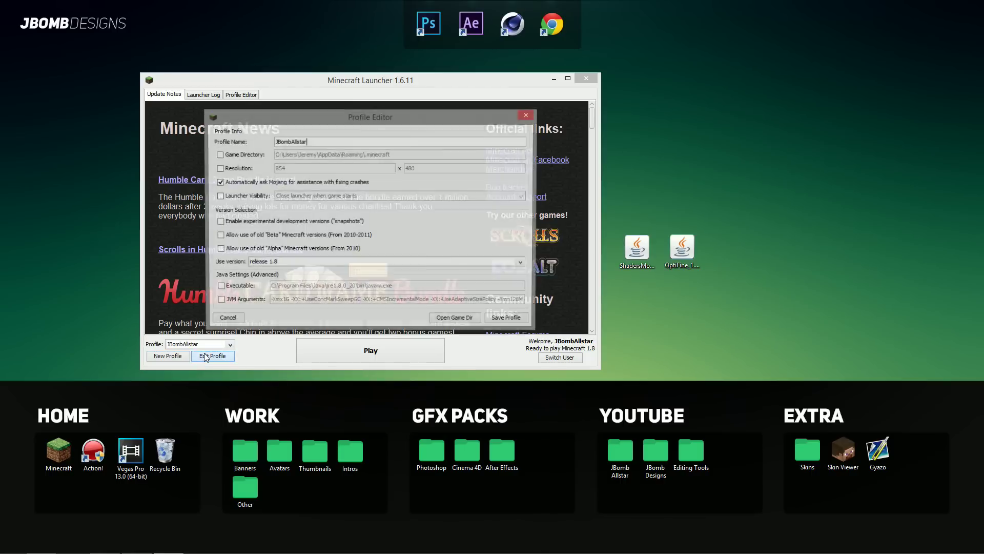
{"action": "left_click", "coordinate": [297, 263]}
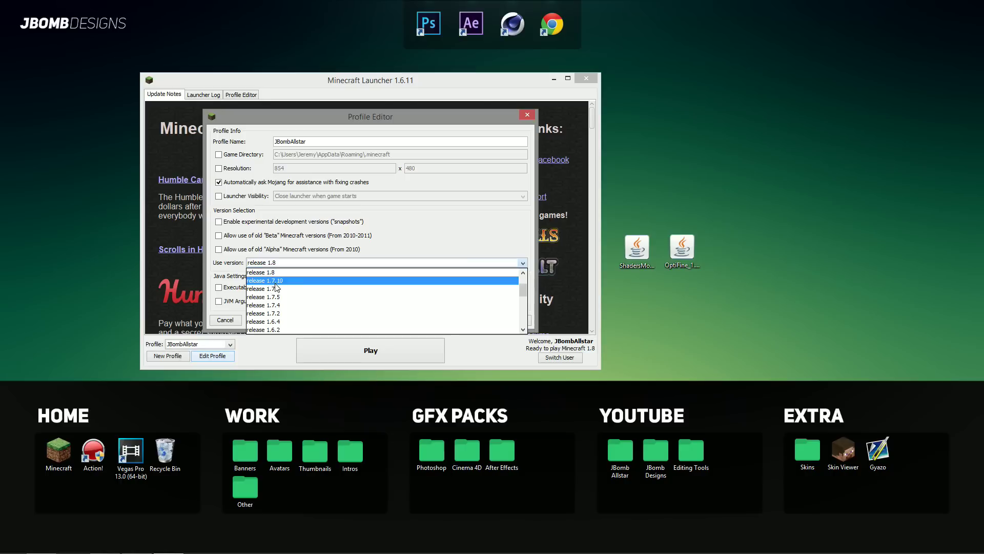
{"action": "left_click", "coordinate": [281, 275]}
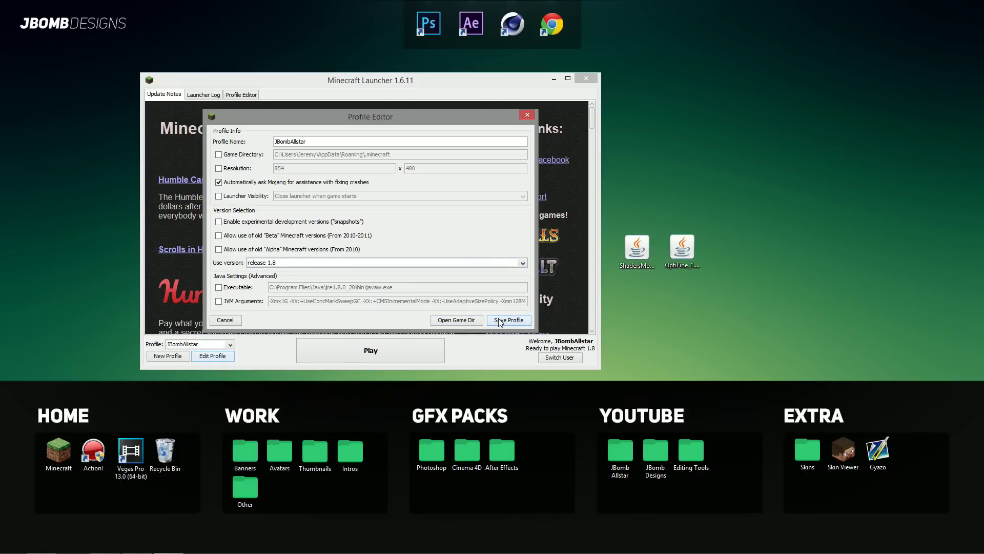
{"action": "left_click", "coordinate": [519, 320]}
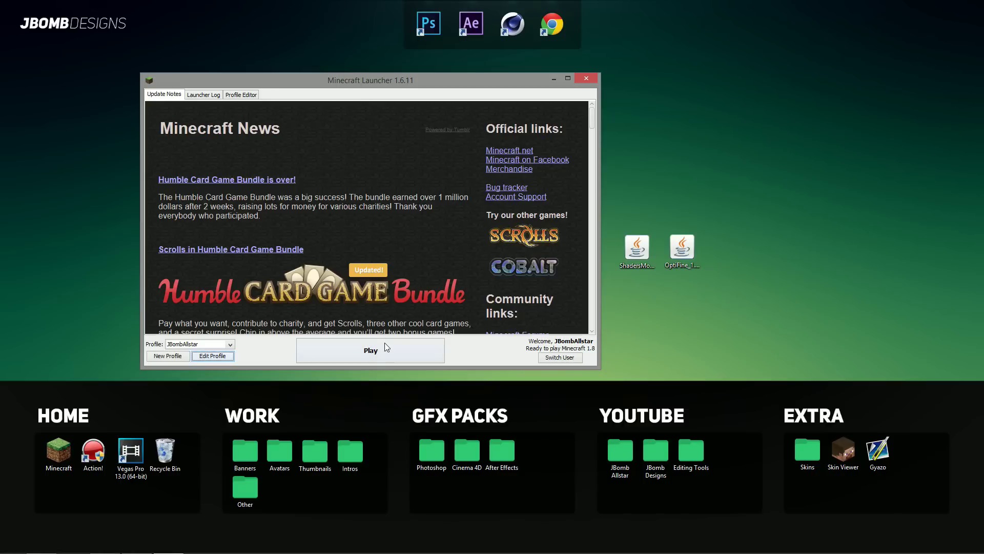
Step: Launch Minecraft 1.8 once up to its main menu and close the game
{"action": "left_click", "coordinate": [373, 354]}
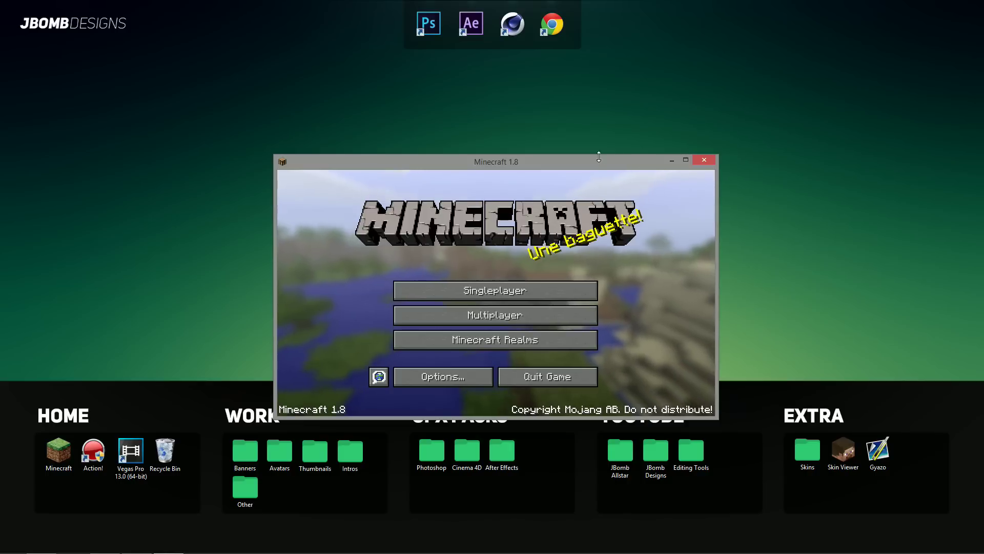
{"action": "left_click_drag", "start_coordinate": [594, 161], "coordinate": [489, 110]}
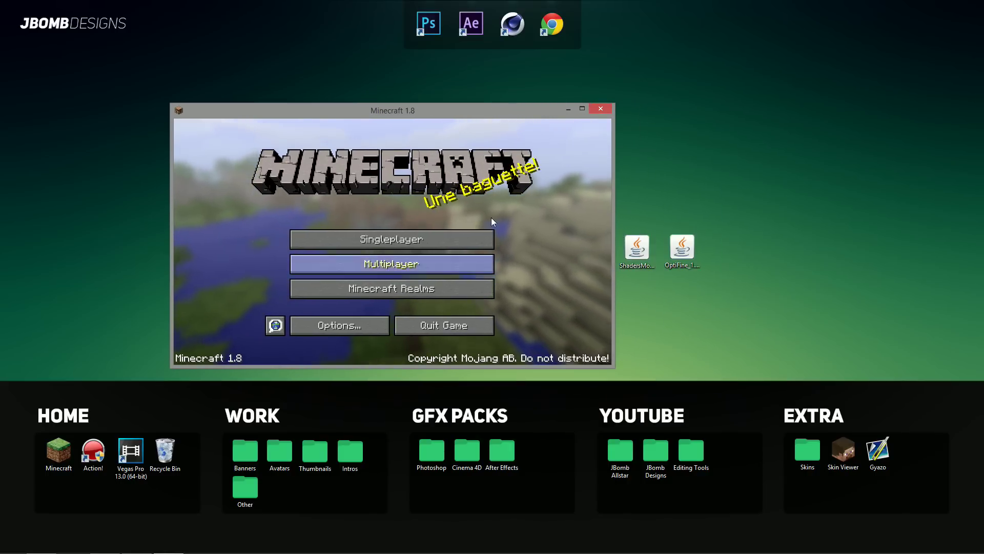
{"action": "left_click", "coordinate": [602, 109]}
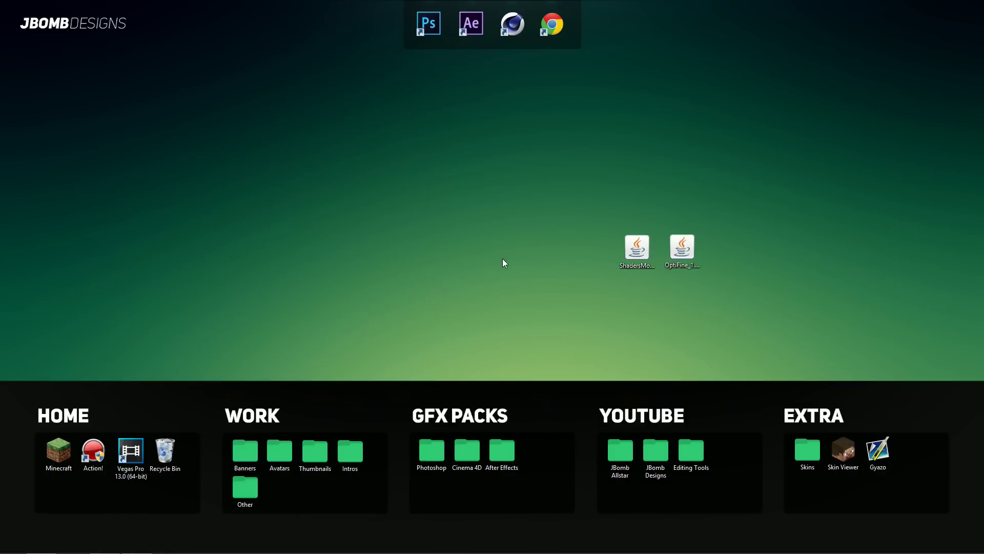
Step: Run the OptiFine 1.8.0 HD U D1 installer from the desktop and install OptiFine
{"action": "left_click", "coordinate": [686, 251]}
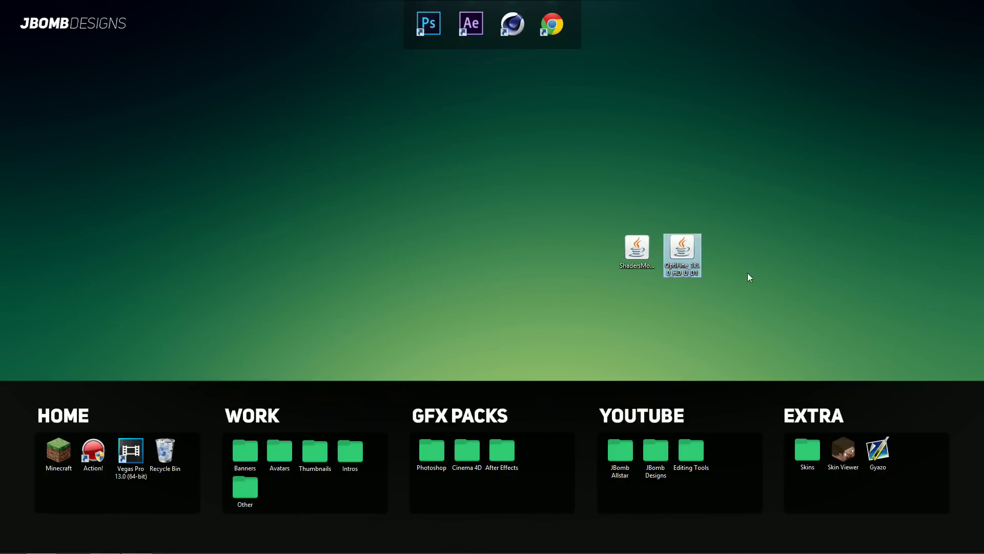
{"action": "double_click", "coordinate": [684, 250]}
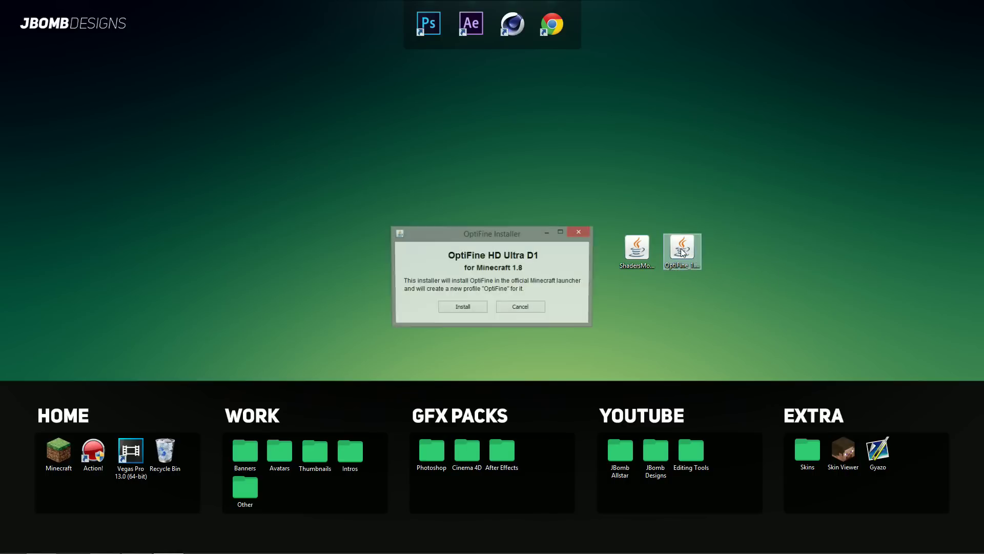
{"action": "left_click", "coordinate": [473, 308]}
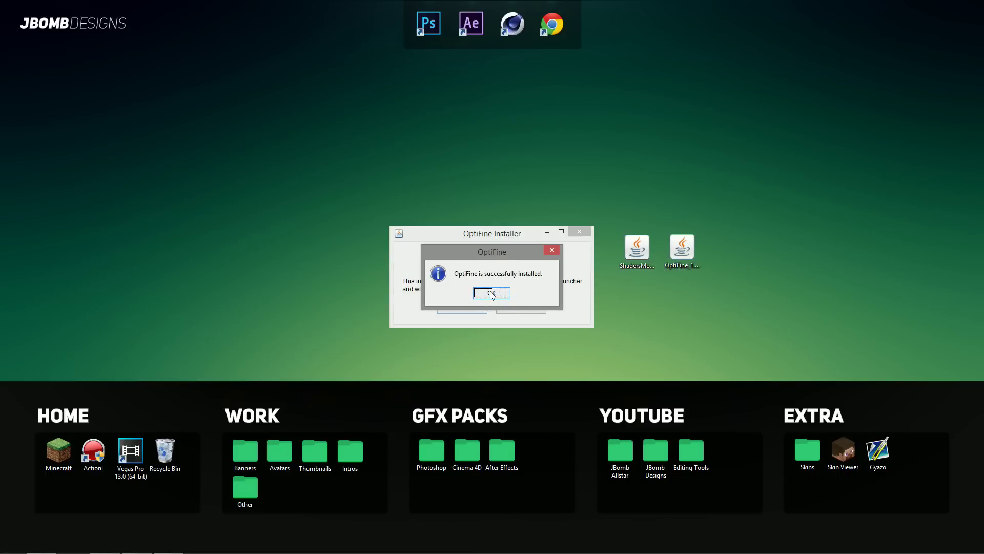
{"action": "left_click", "coordinate": [491, 294]}
{"action": "left_click", "coordinate": [644, 286]}
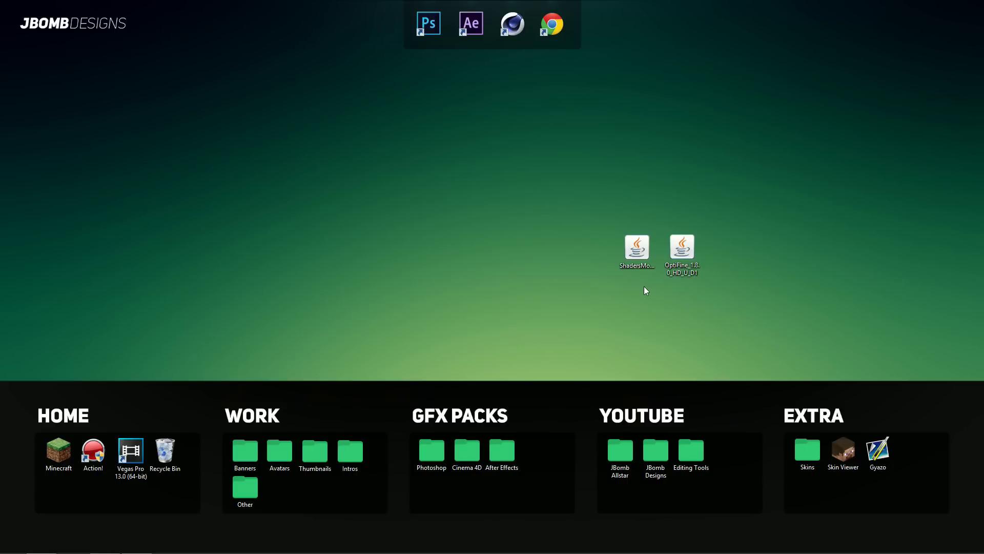
Step: Run the ShadersMod 2.4.8 installer from the desktop and install it with 1.8-OptiFine_HD_U_D1 as the base version
{"action": "left_click", "coordinate": [638, 251]}
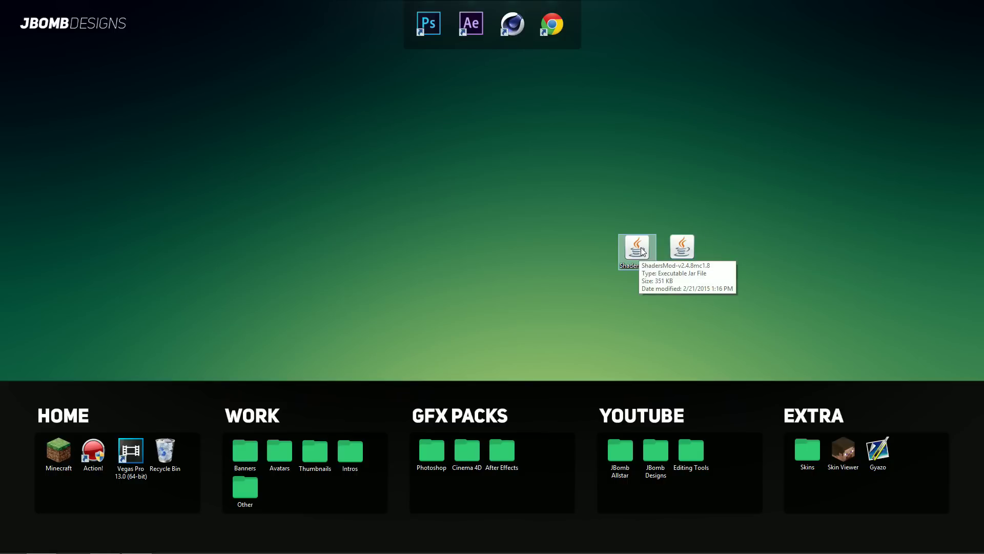
{"action": "double_click", "coordinate": [639, 252]}
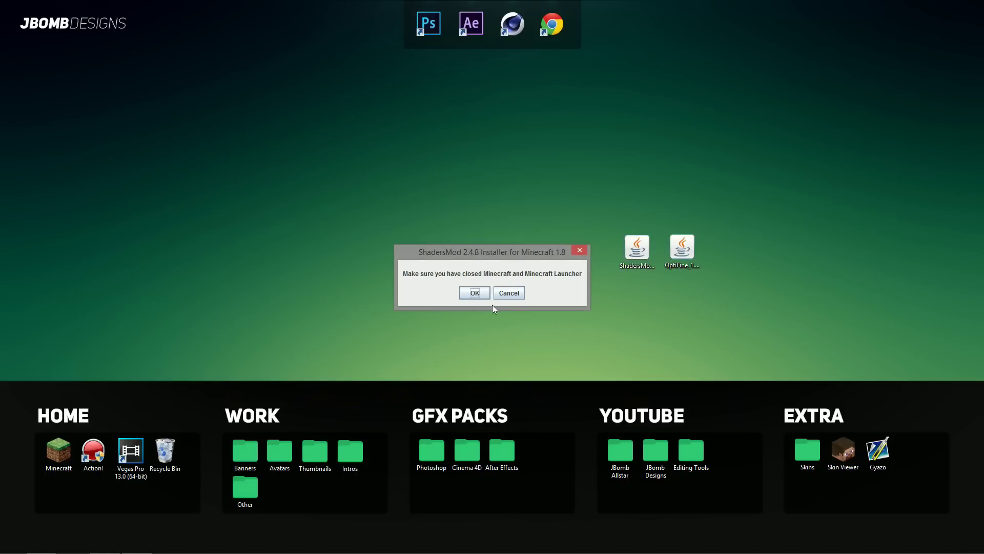
{"action": "left_click", "coordinate": [466, 291]}
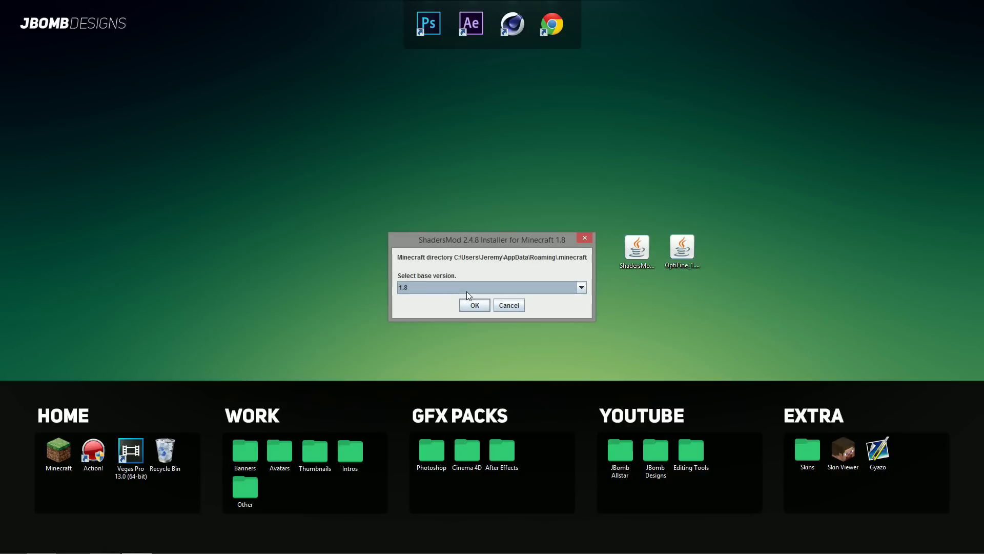
{"action": "left_click", "coordinate": [582, 288]}
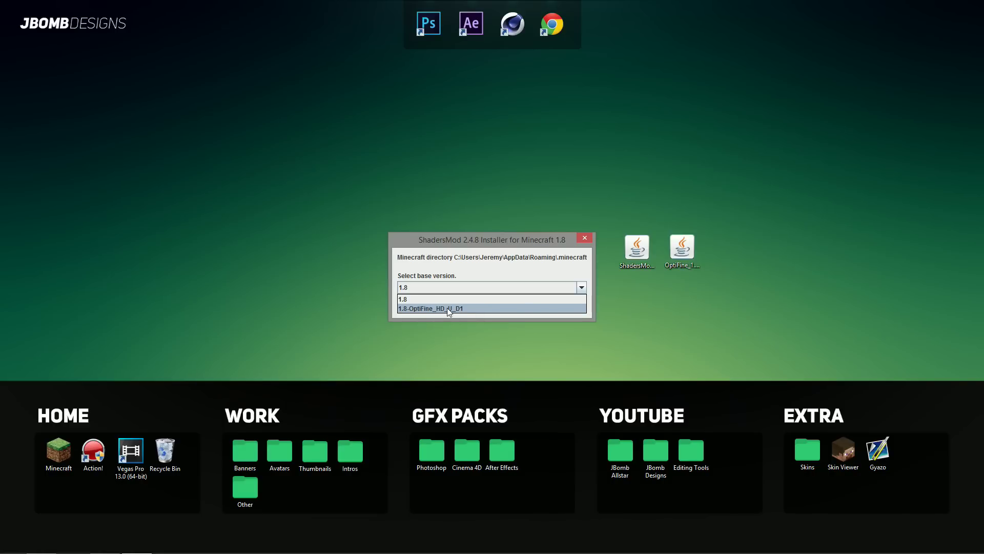
{"action": "left_click", "coordinate": [466, 308]}
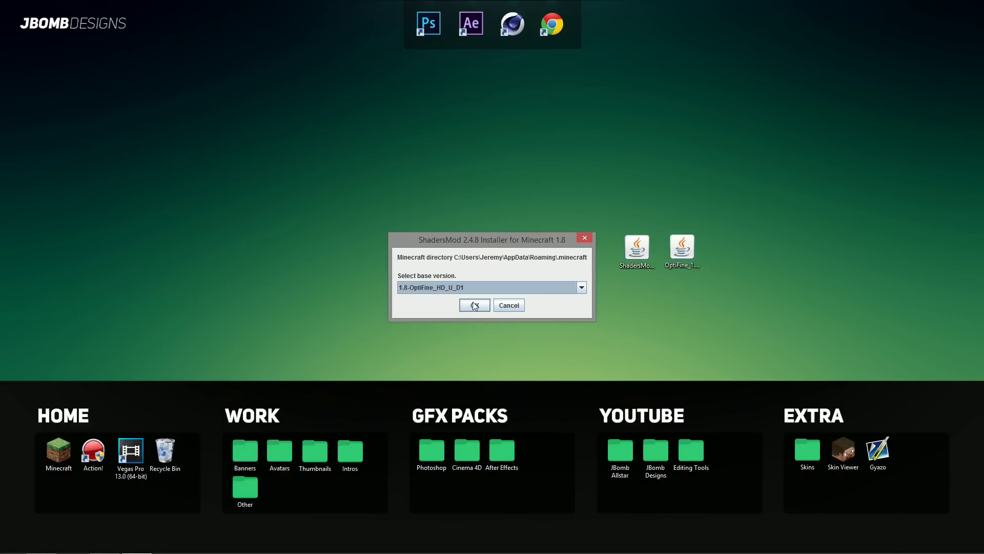
{"action": "left_click", "coordinate": [465, 307]}
{"action": "left_click", "coordinate": [487, 298]}
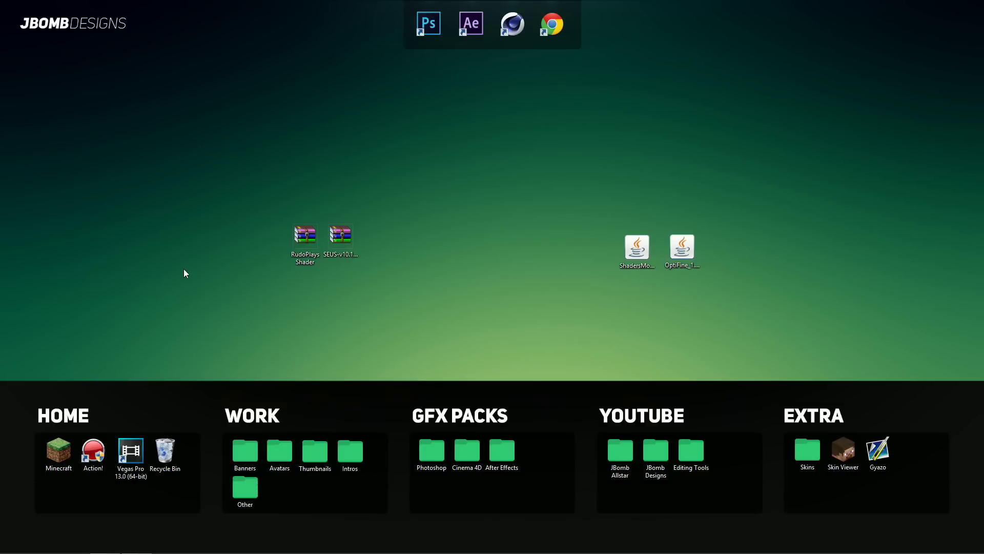
Step: Find the %appdata% folder through the Windows search and open its .minecraft folder
{"action": "left_click", "coordinate": [10, 544]}
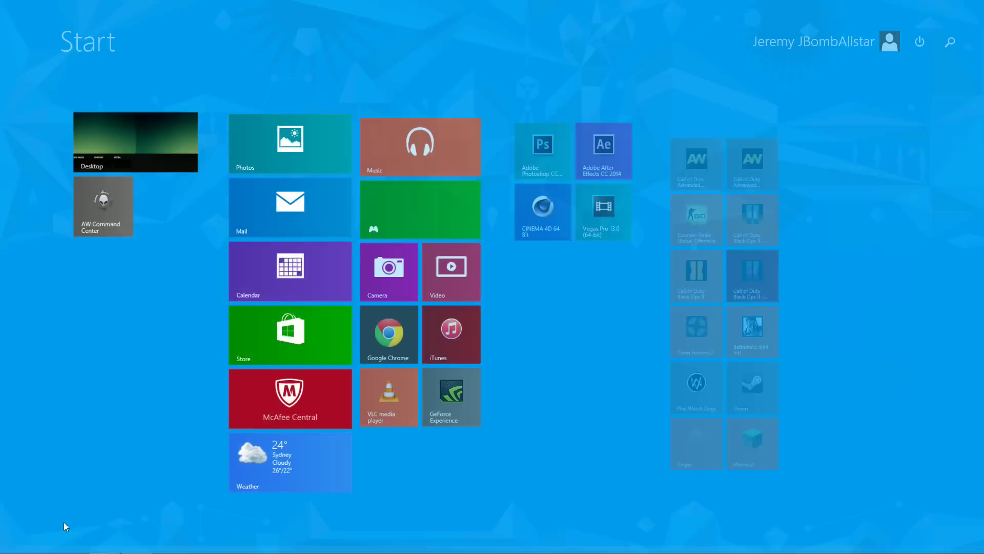
{"action": "type", "text": "%appdata%"}
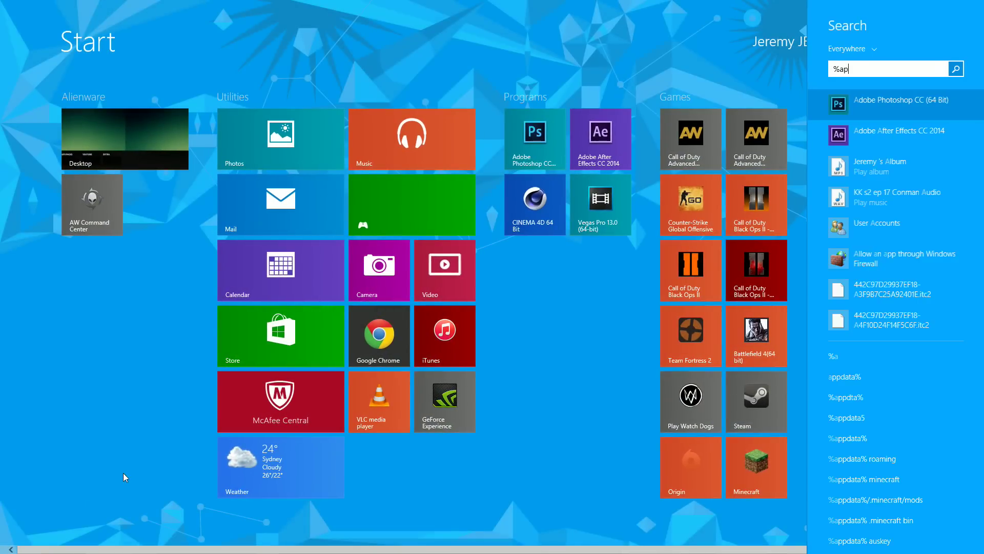
{"action": "key", "text": "Return"}
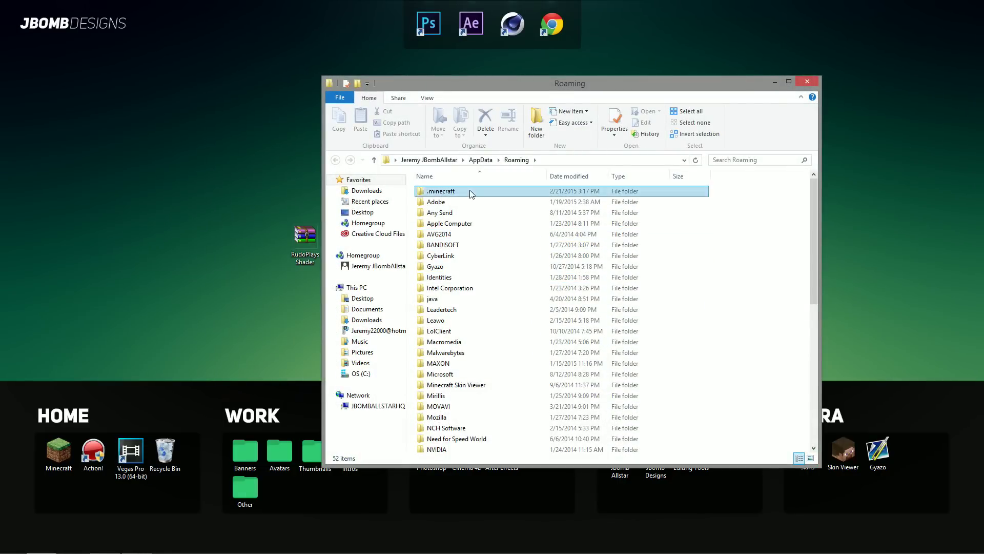
{"action": "double_click", "coordinate": [471, 193]}
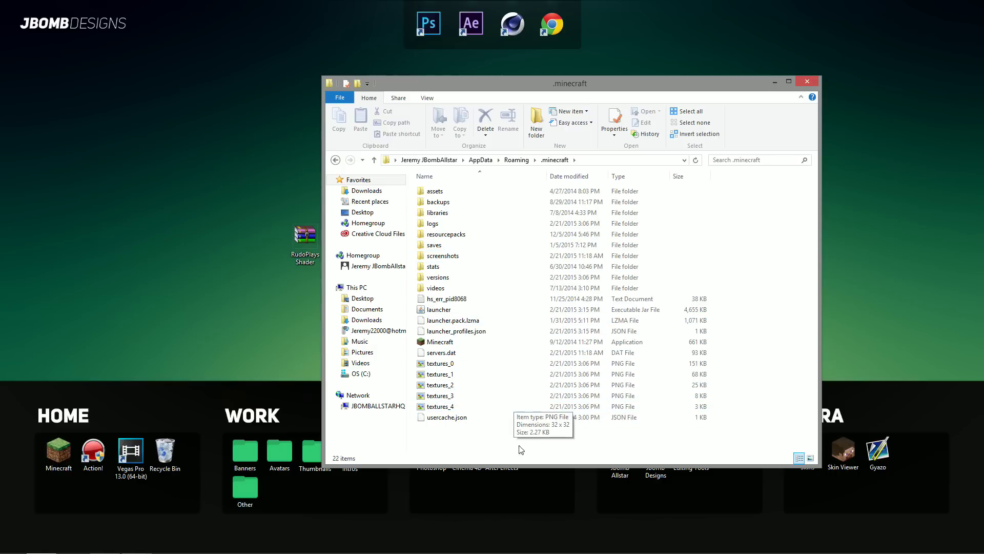
Step: Create a folder named shaderpacks inside .minecraft and open it
{"action": "right_click", "coordinate": [491, 443]}
{"action": "mouse_move", "coordinate": [523, 424]}
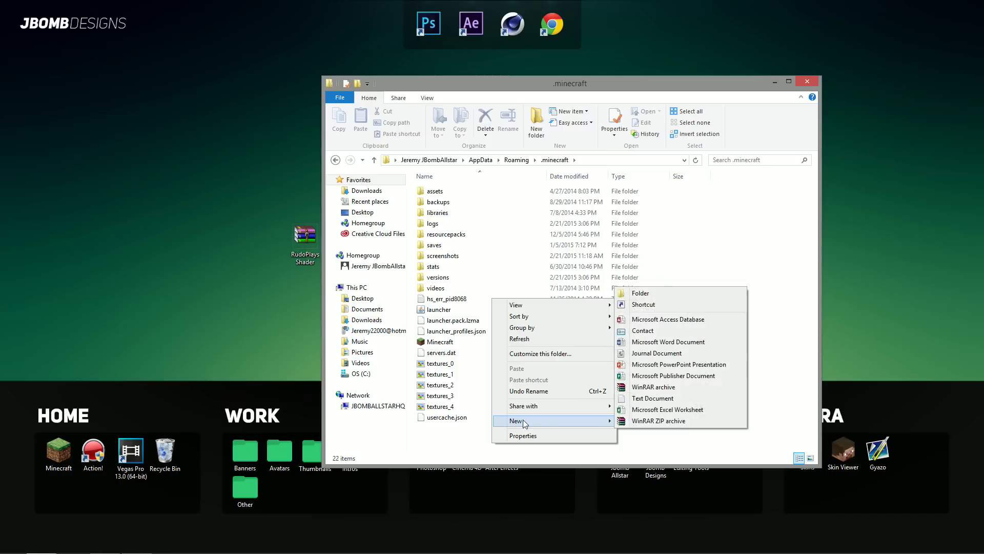
{"action": "left_click", "coordinate": [638, 296]}
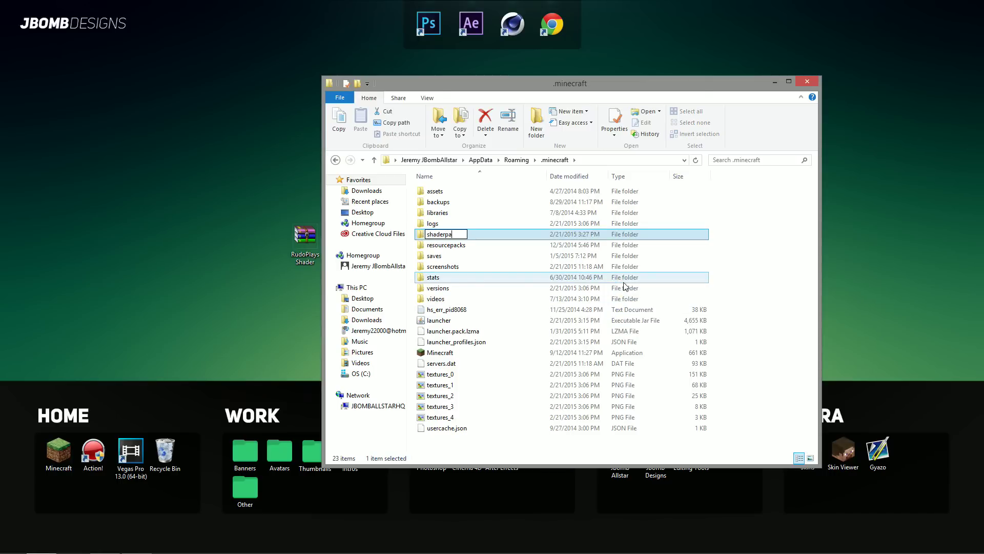
{"action": "type", "text": "shaderpacks"}
{"action": "left_click", "coordinate": [815, 233]}
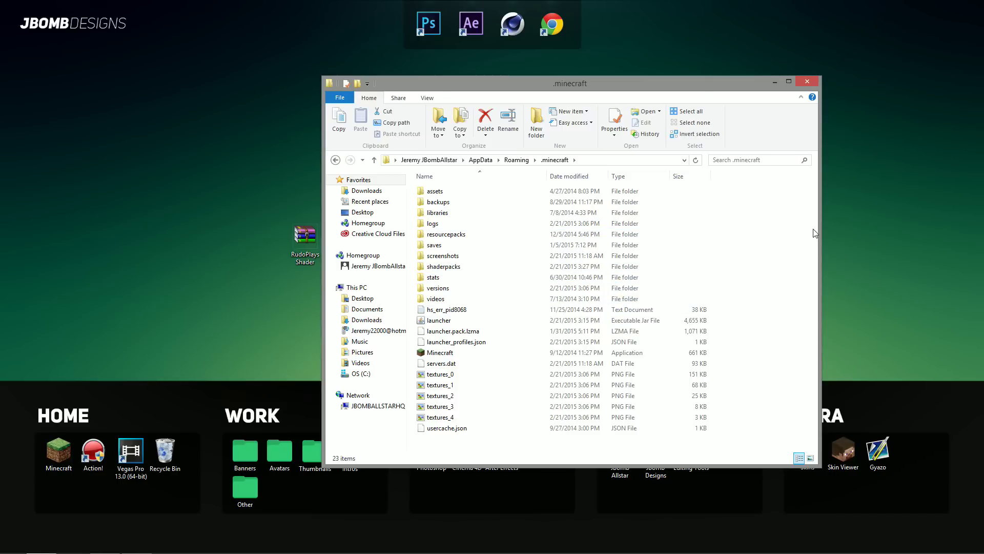
{"action": "double_click", "coordinate": [491, 267]}
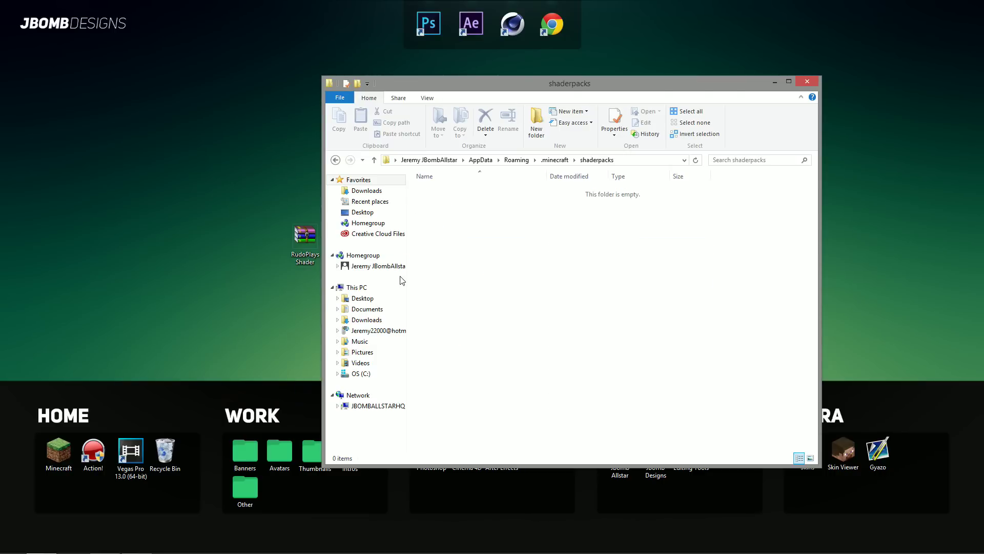
Step: Move the RudoPlays Shader and SEUS-v10.1-Ultra archives from the desktop into the shaderpacks folder and close the folder window
{"action": "left_click_drag", "start_coordinate": [481, 85], "coordinate": [562, 96]}
{"action": "left_click_drag", "start_coordinate": [283, 183], "coordinate": [576, 293]}
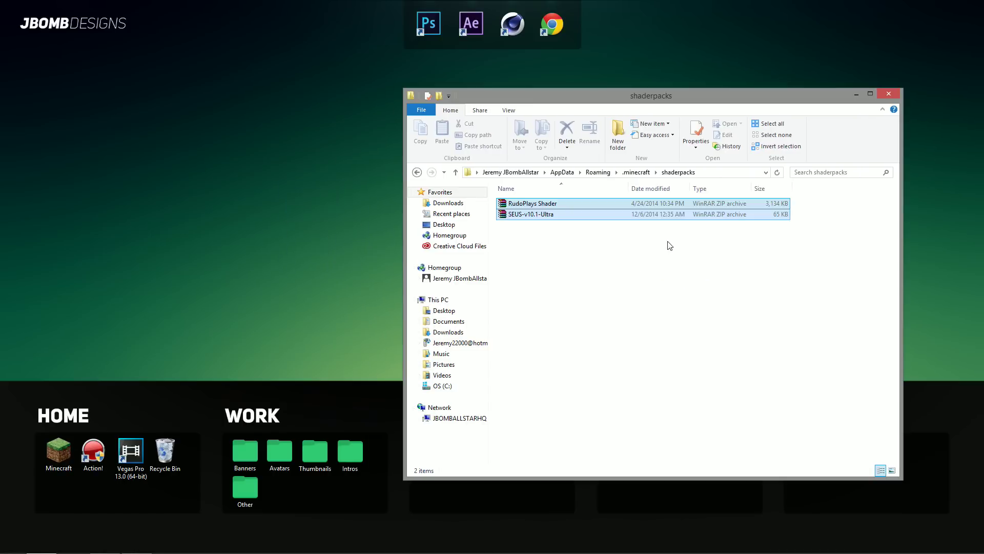
{"action": "left_click", "coordinate": [895, 93]}
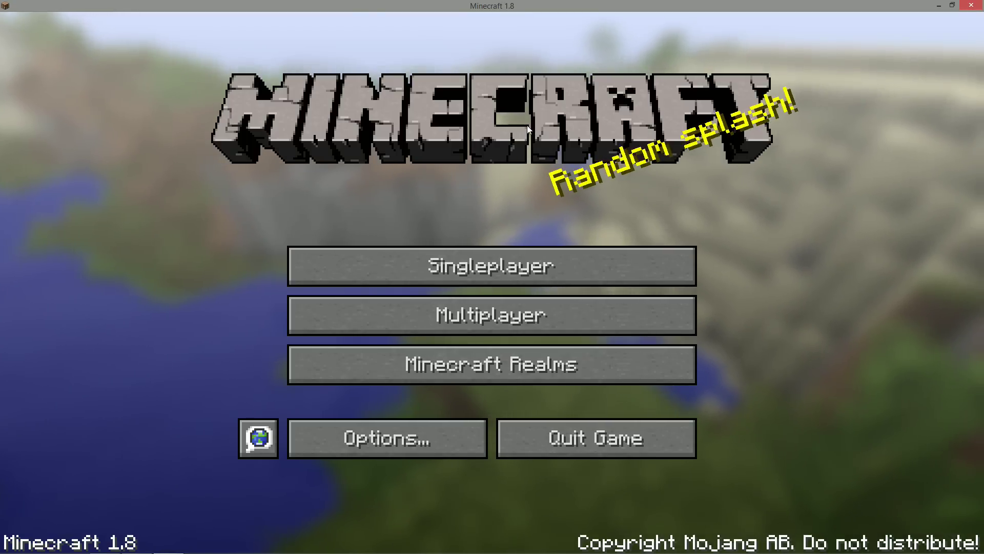
Step: Switch to Minecraft 1.8 and load an existing singleplayer world
{"action": "left_click", "coordinate": [527, 260]}
{"action": "double_click", "coordinate": [462, 128]}
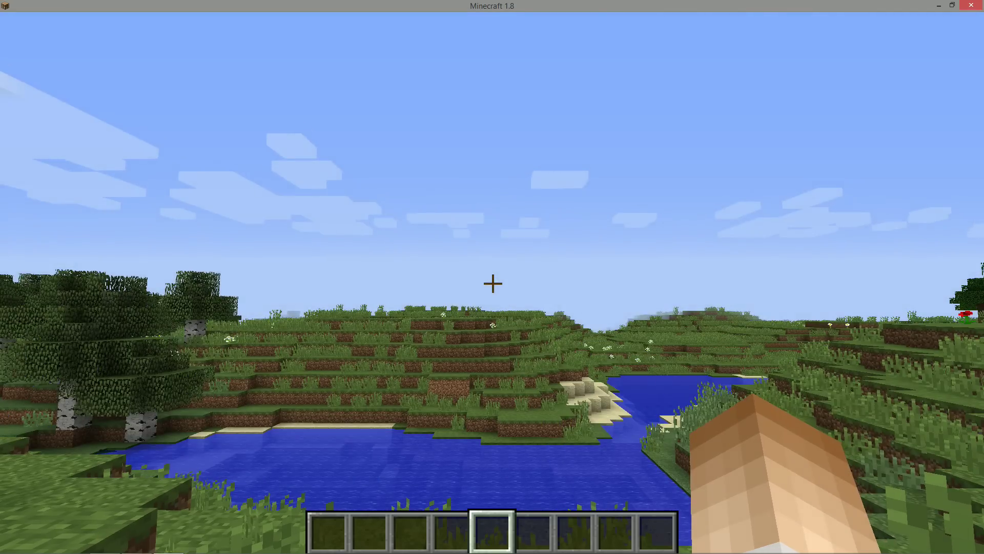
{"action": "mouse_move", "coordinate": [492, 283]}
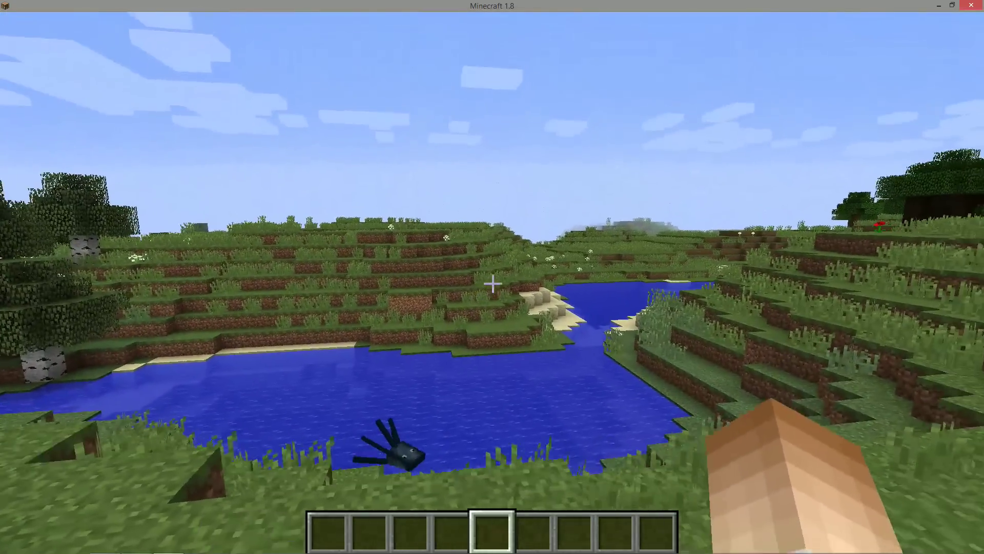
Step: Select SEUS-v10.1-Ultra.zip as the active shader pack in the game's shader options and return to the world
{"action": "key", "text": "Escape"}
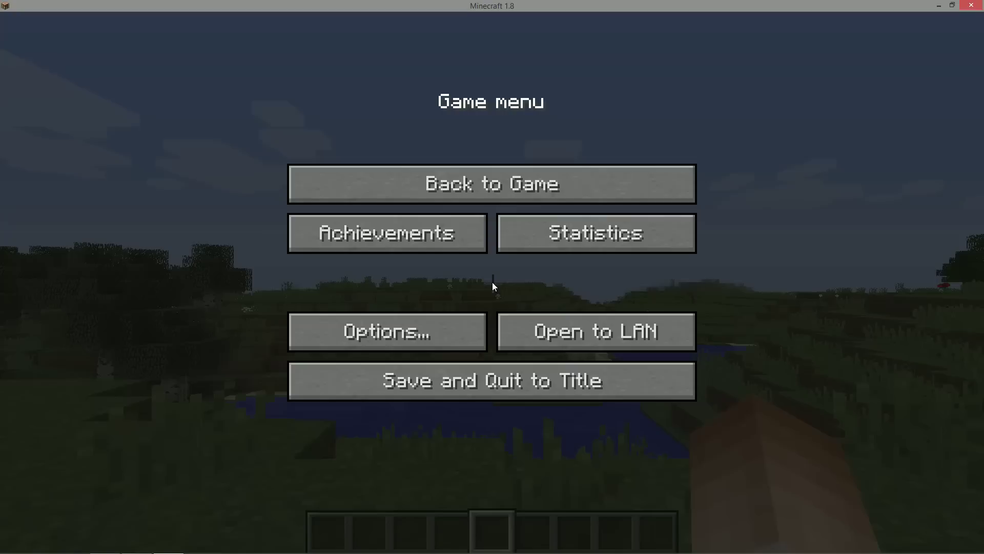
{"action": "left_click", "coordinate": [465, 315]}
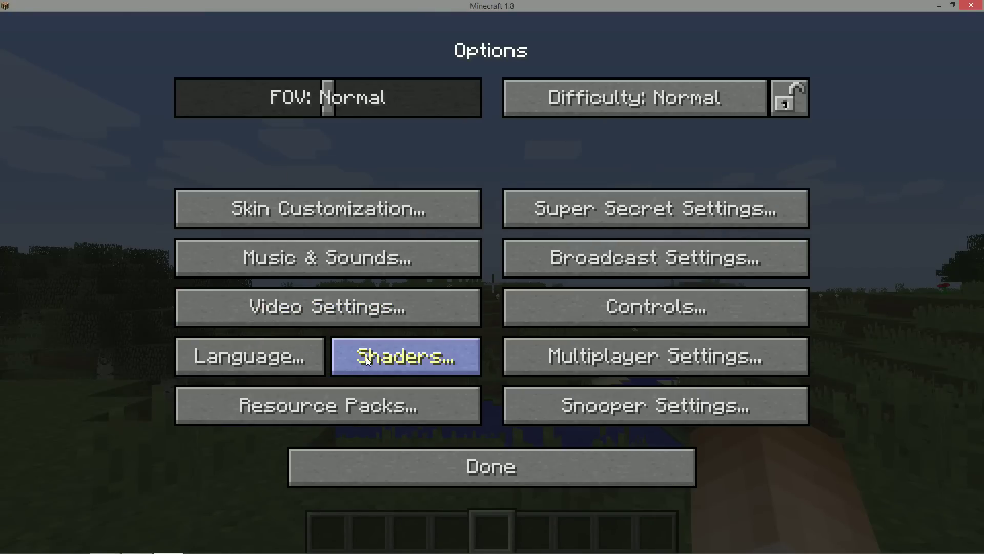
{"action": "left_click", "coordinate": [388, 360]}
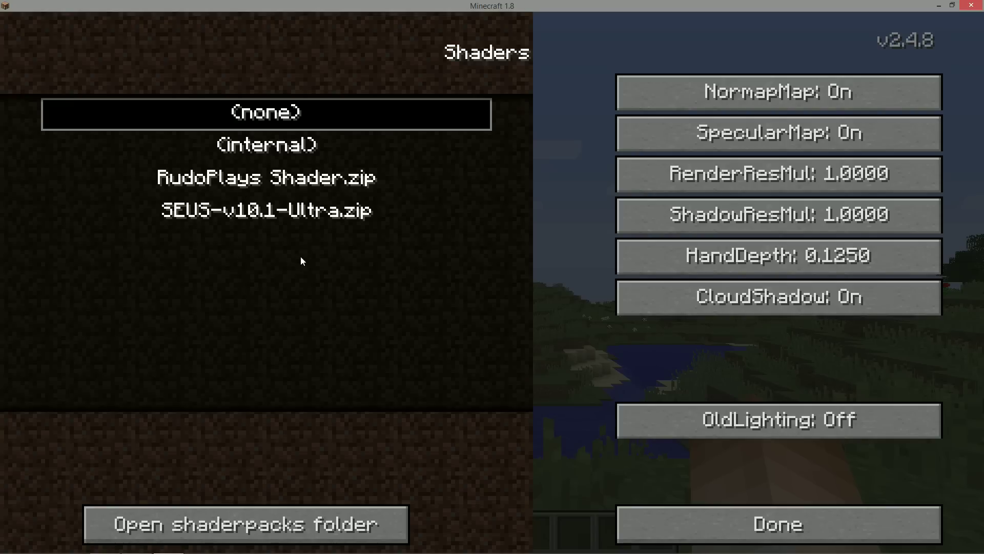
{"action": "left_click", "coordinate": [288, 211]}
{"action": "left_click", "coordinate": [663, 519]}
{"action": "left_click", "coordinate": [637, 464]}
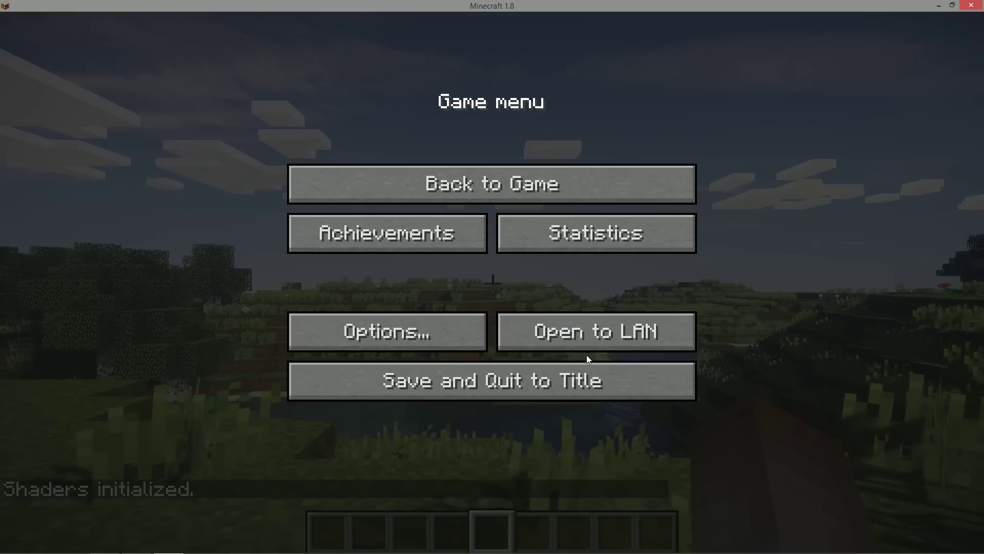
{"action": "left_click", "coordinate": [542, 184]}
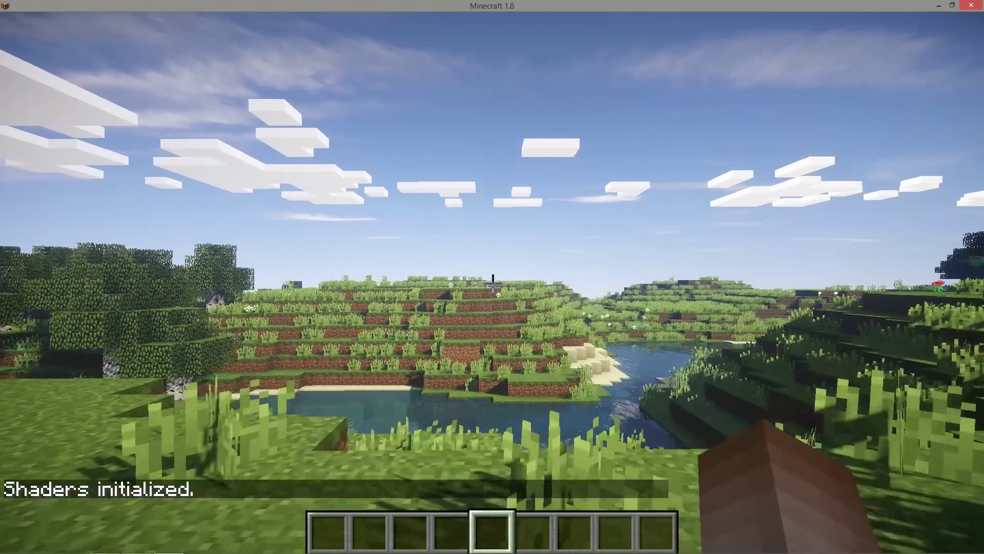
Step: Check the frame rate in the debug overlay while walking around with the shaders active, and hide the overlay
{"action": "key", "text": "F3"}
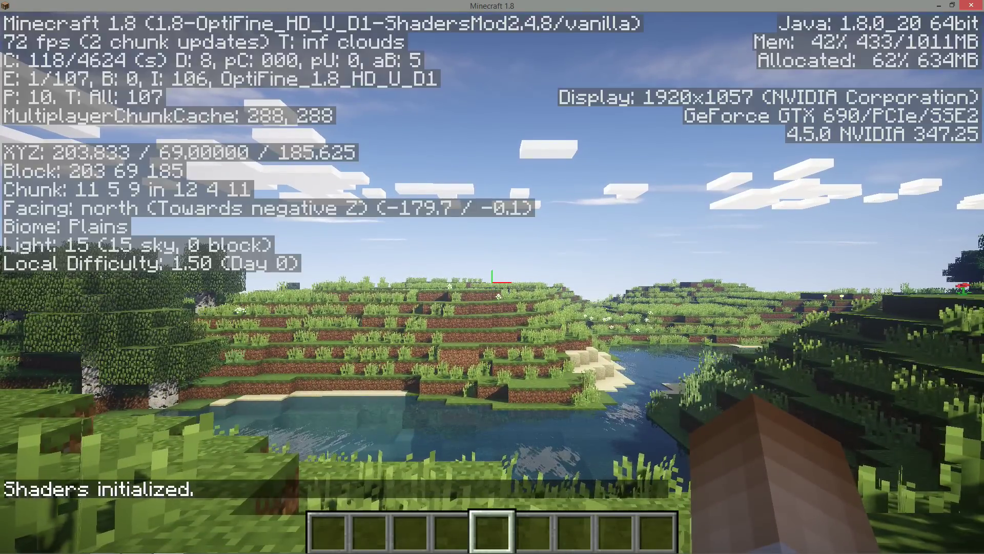
{"action": "key", "text": "w"}
{"action": "key", "text": "a"}
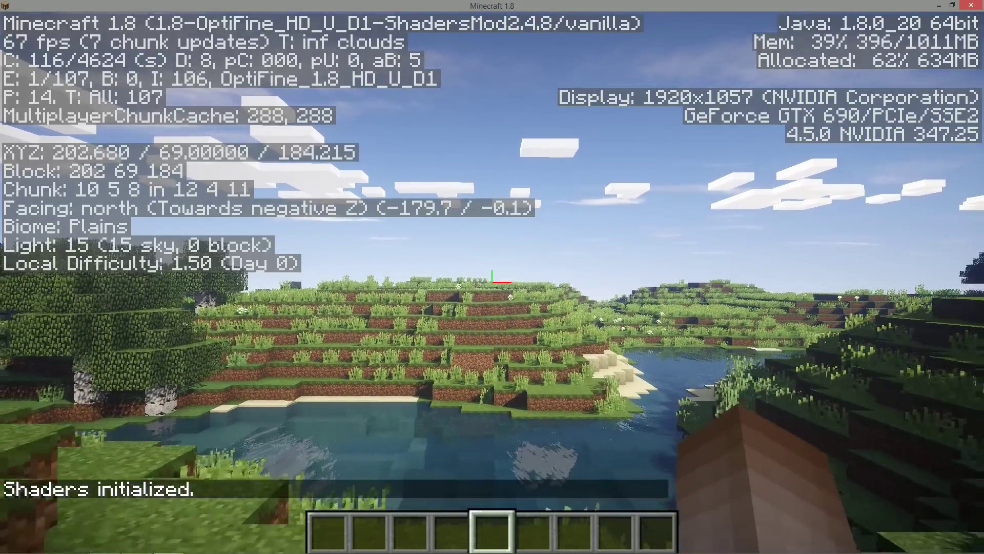
{"action": "key", "text": "s"}
{"action": "key", "text": "d"}
{"action": "key", "text": "a"}
{"action": "key", "text": "F3"}
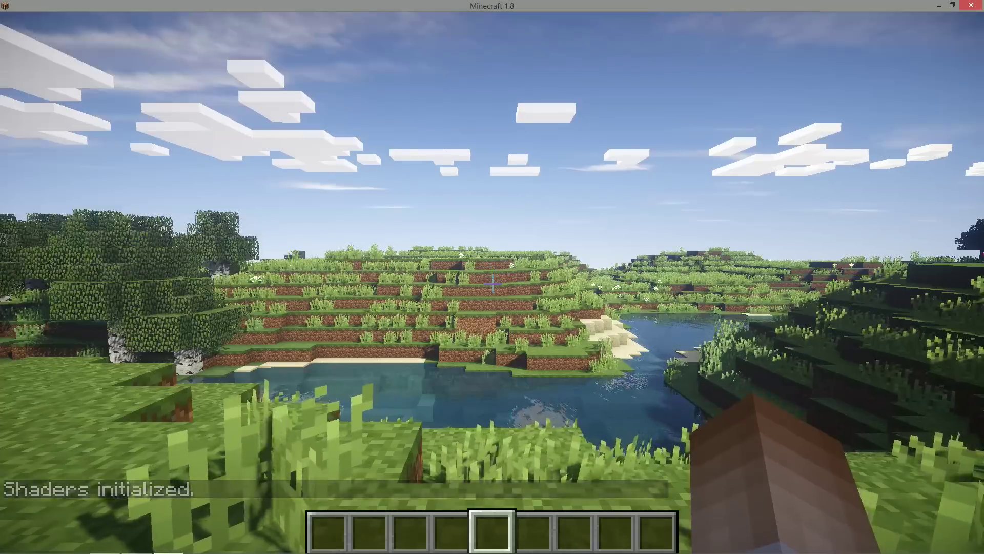
Step: Walk around the grassy lakeside to examine the shader's water, shadows and lighting
{"action": "key", "text": "a"}
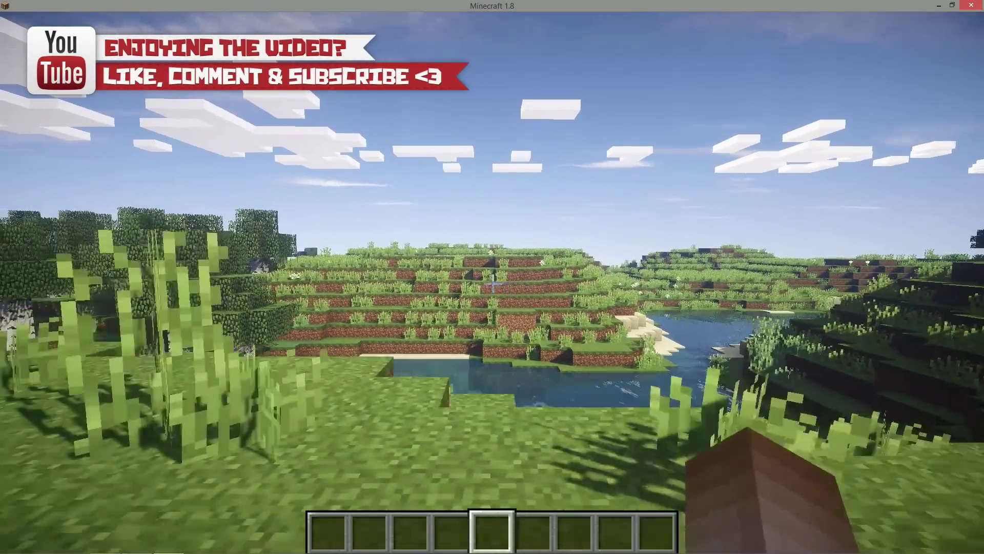
{"action": "key", "text": "w"}
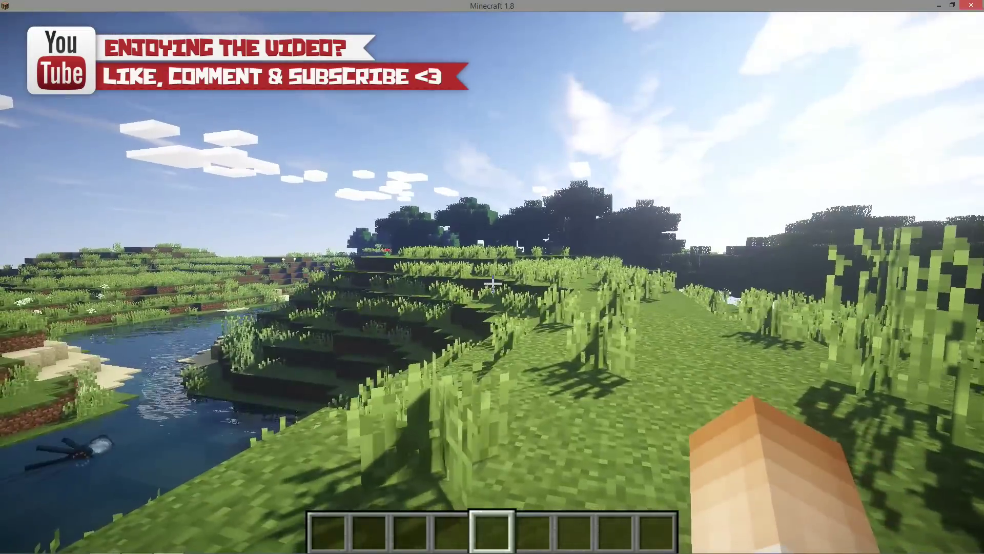
{"action": "key", "text": "w"}
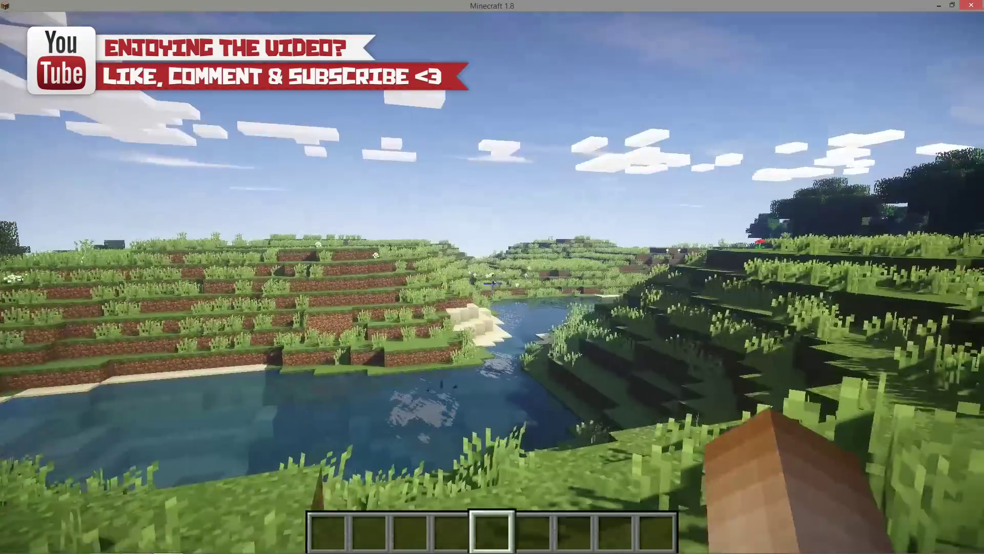
{"action": "key", "text": "w"}
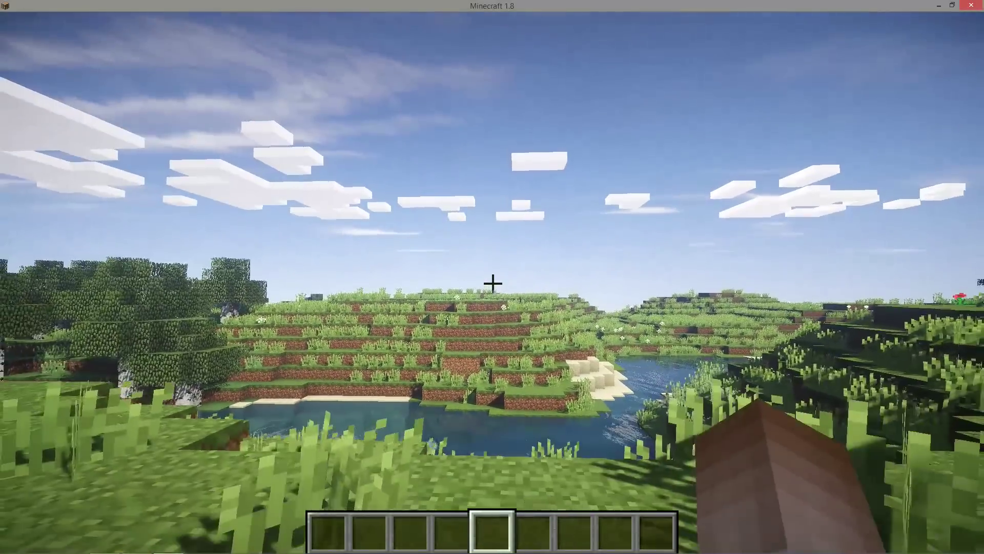
{"action": "key", "text": "w"}
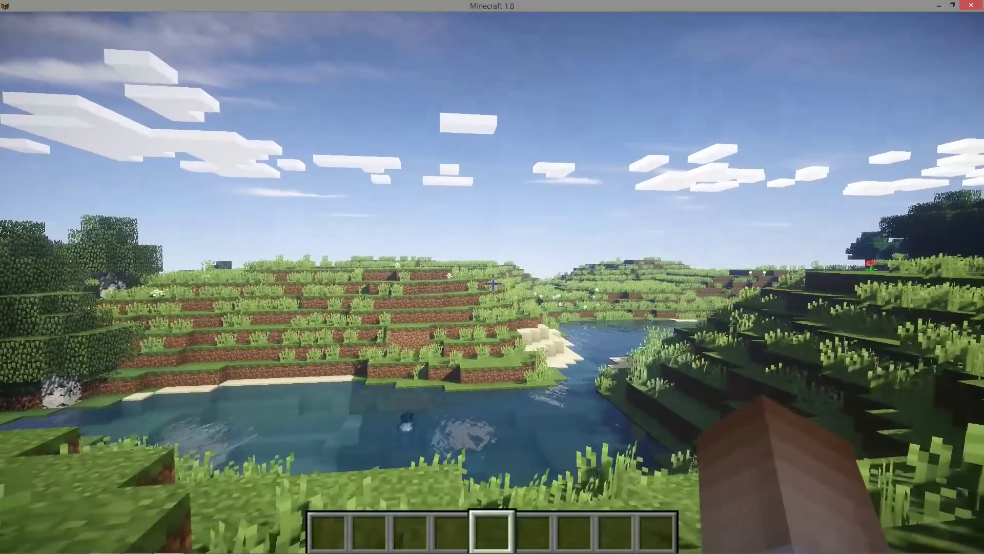